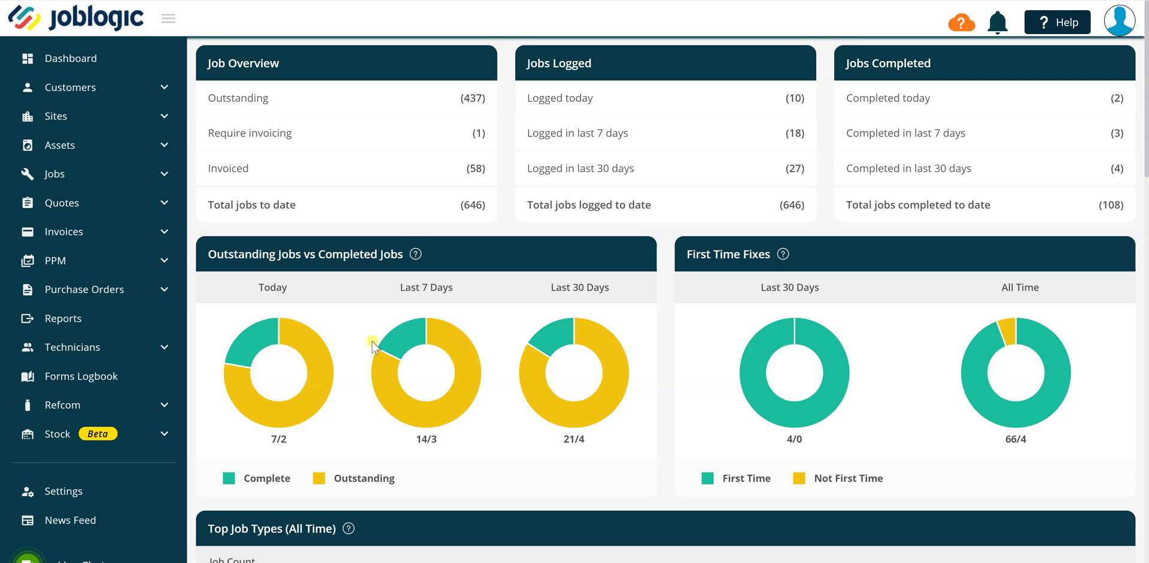
Expand the Stock section in the Joblogic navigation sidebar.
{"action": "left_click", "coordinate": [160, 435]}
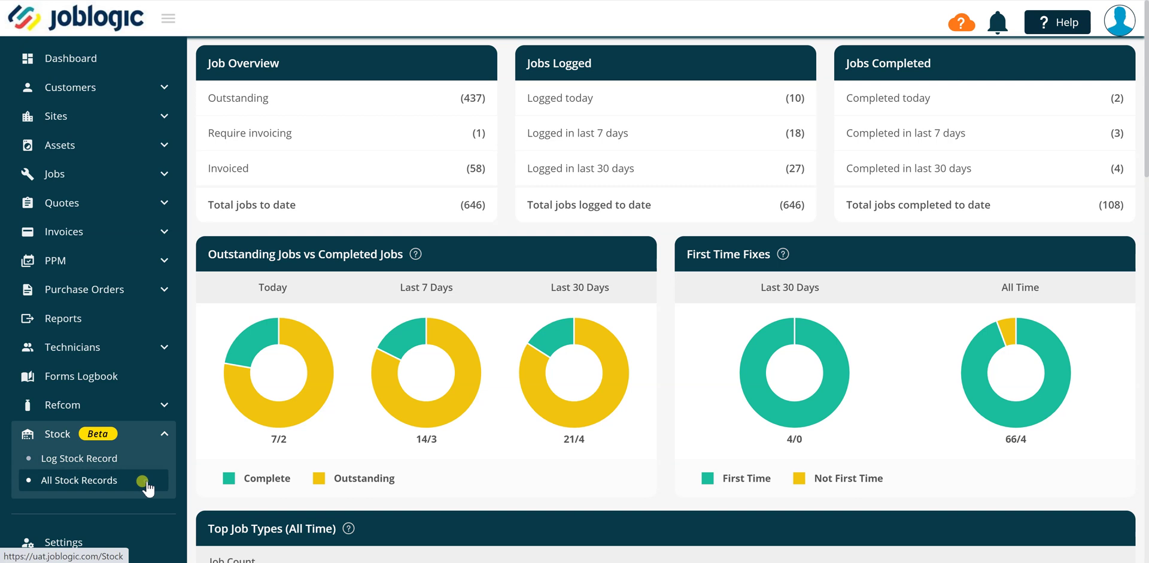
Open All Stock Records, check Suspended, return to the five Active records, and start Add Stock.
{"action": "left_click", "coordinate": [147, 487]}
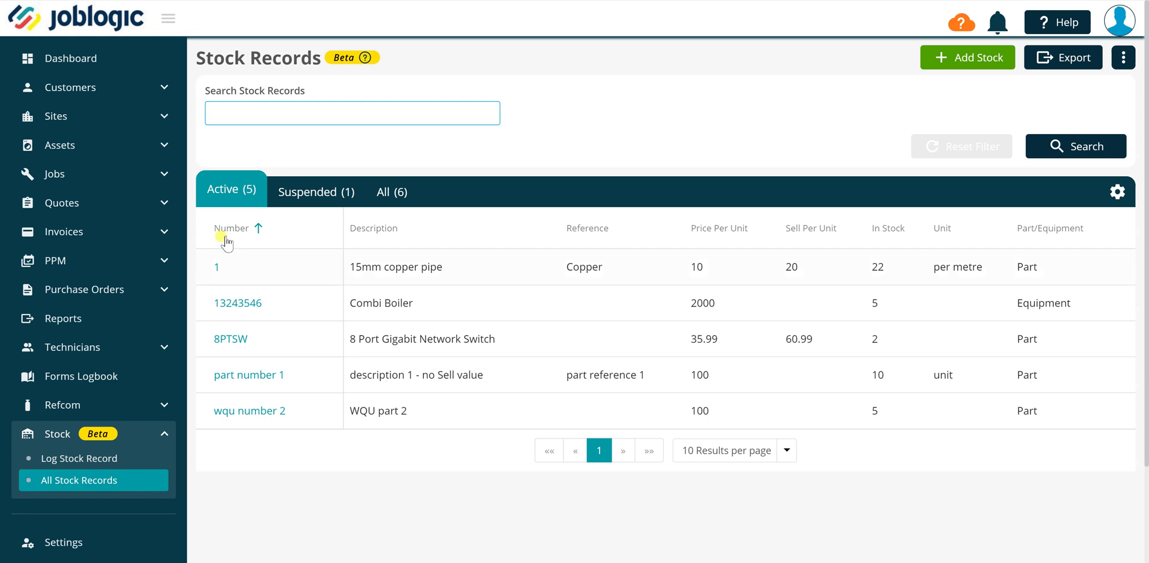
{"action": "left_click", "coordinate": [301, 192]}
{"action": "left_click", "coordinate": [228, 201]}
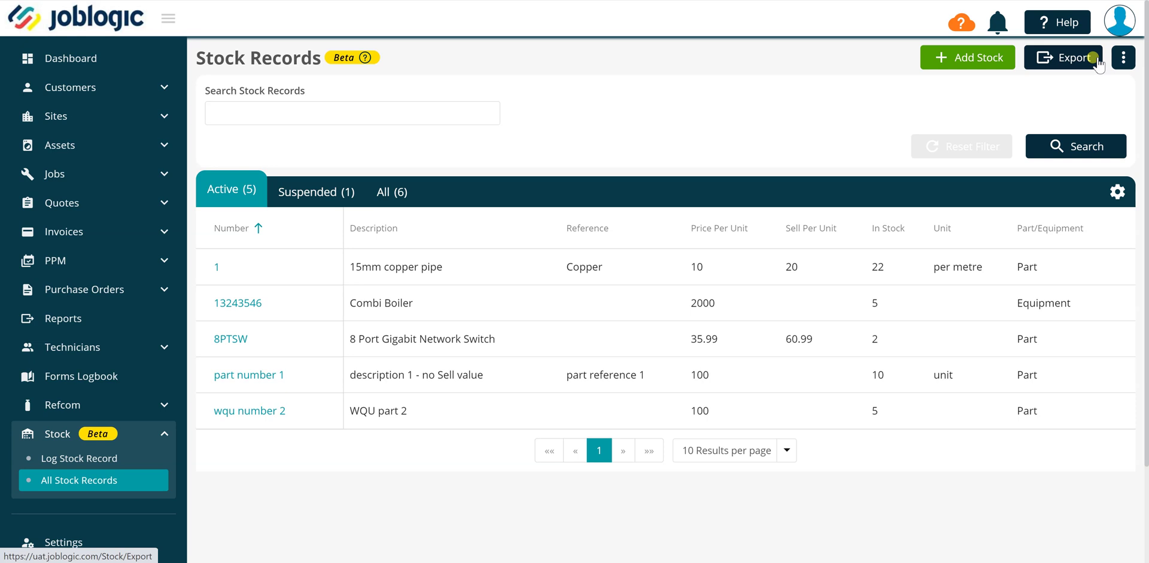
{"action": "left_click", "coordinate": [971, 60]}
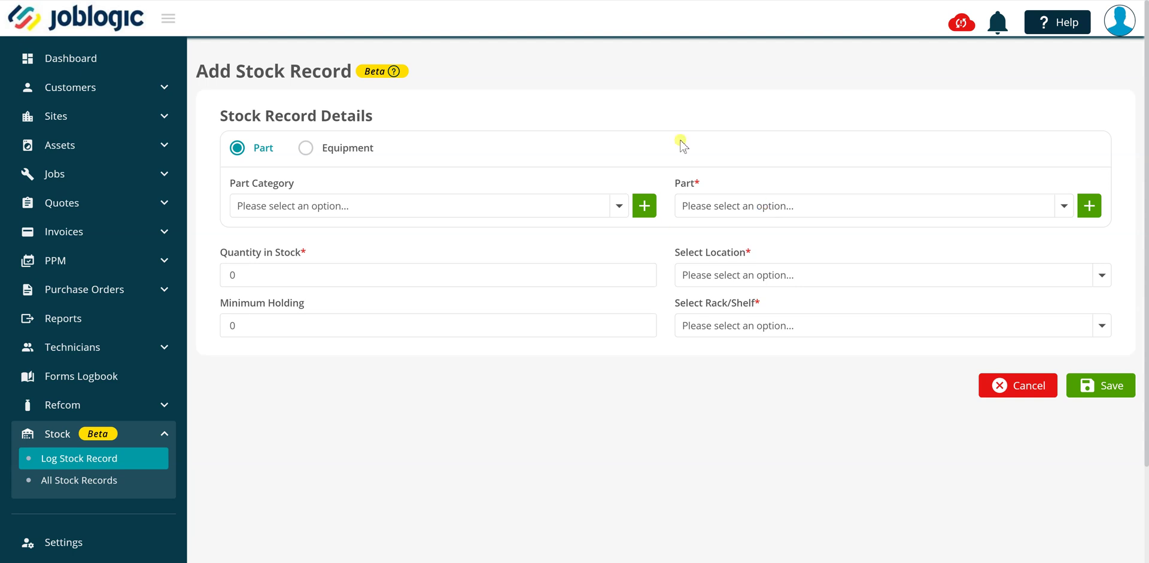
Switch the new record to Equipment and back to Part, then focus the Part search.
{"action": "left_click", "coordinate": [339, 151]}
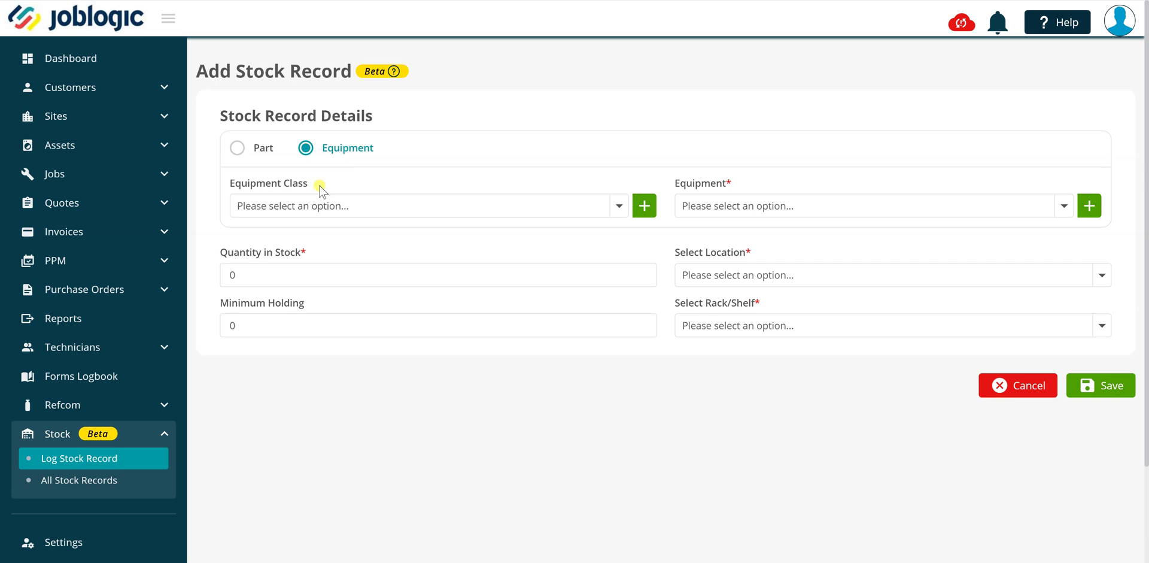
{"action": "left_click", "coordinate": [266, 154]}
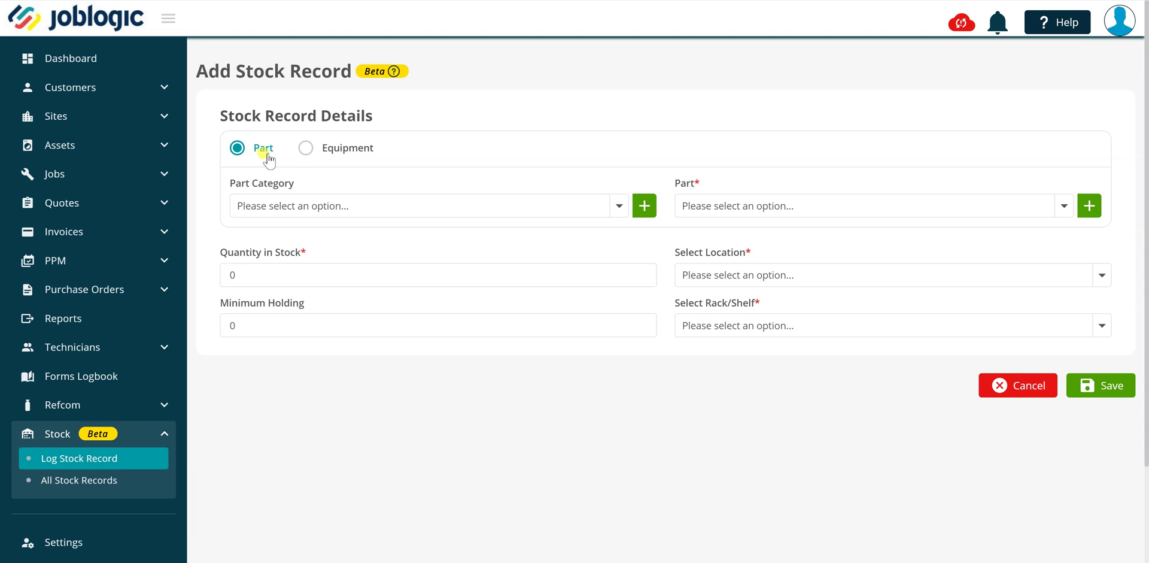
{"action": "left_click", "coordinate": [652, 209]}
Pick the 16 Port Gigabit Network Switch part with quantity 1 and minimum holding 1.
{"action": "left_click", "coordinate": [714, 205]}
{"action": "type", "text": "1"}
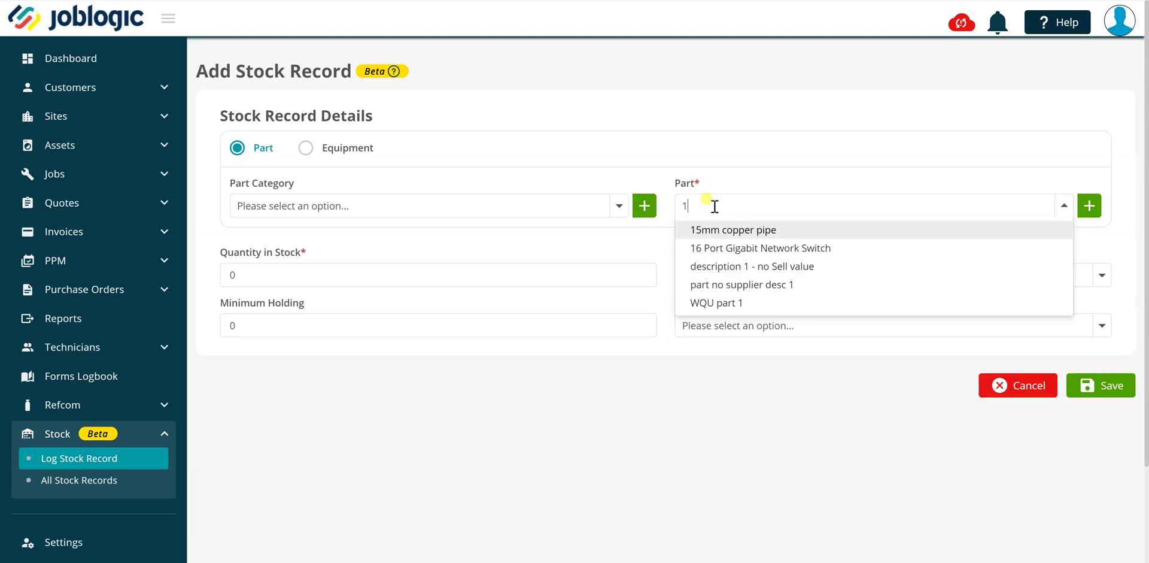
{"action": "type", "text": "6"}
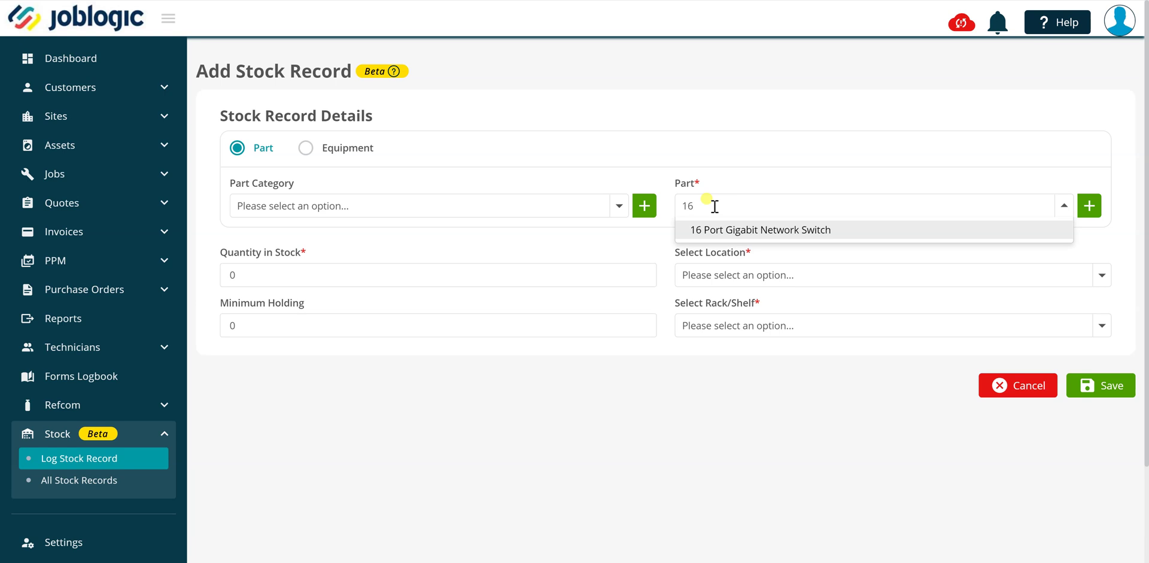
{"action": "left_click", "coordinate": [796, 231]}
{"action": "left_click_drag", "start_coordinate": [257, 324], "coordinate": [190, 323]}
{"action": "type", "text": "1"}
{"action": "left_click_drag", "start_coordinate": [263, 376], "coordinate": [203, 377]}
{"action": "type", "text": "1"}
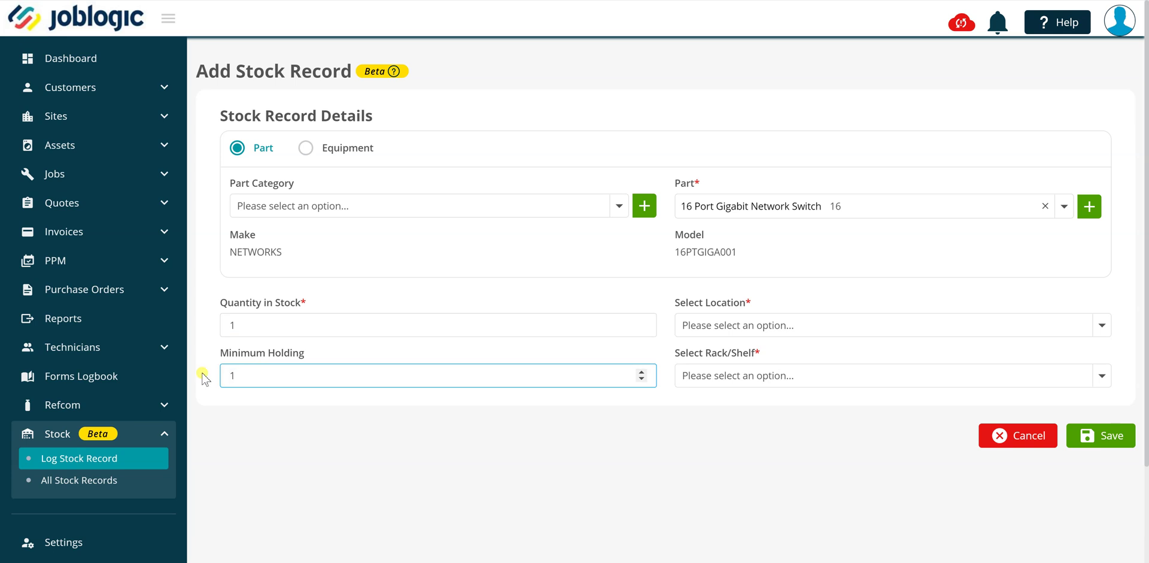
Set both location and rack/shelf to Main Warehouse and save the stock record.
{"action": "left_click", "coordinate": [708, 325]}
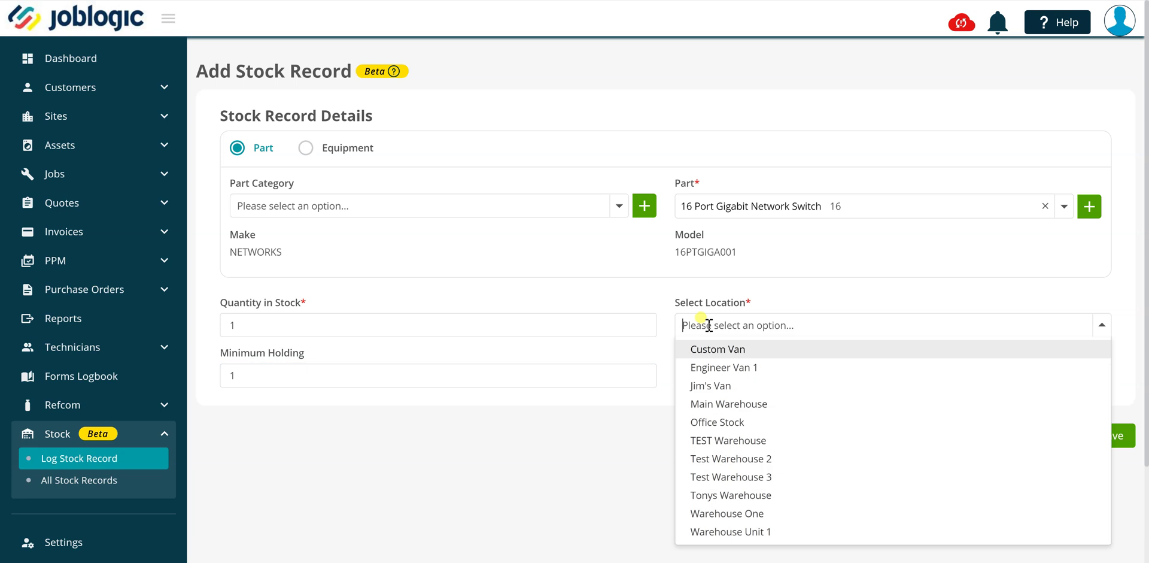
{"action": "type", "text": "main"}
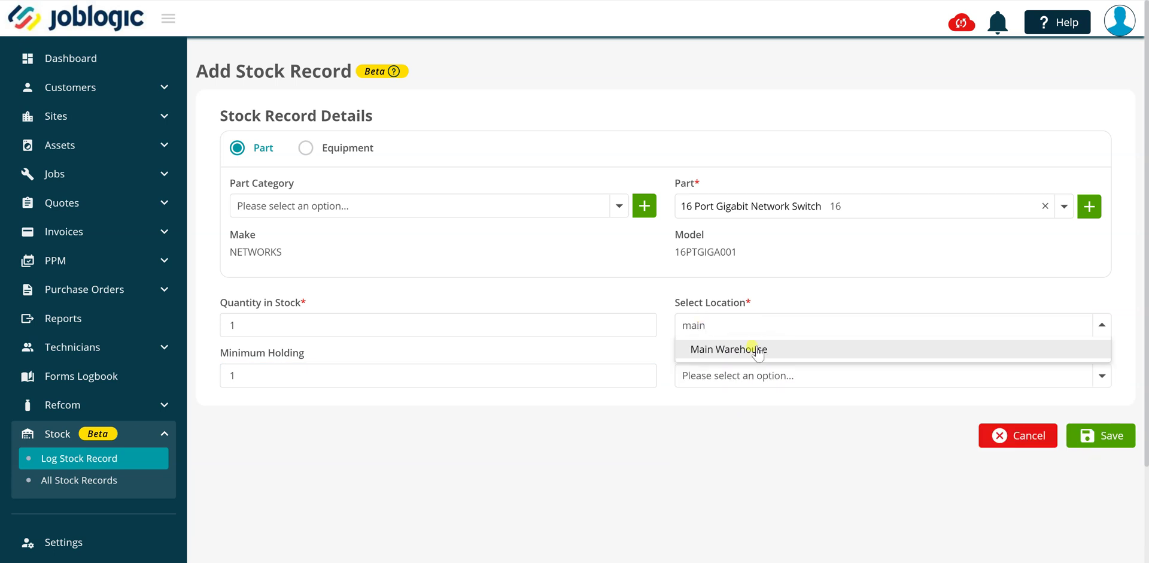
{"action": "left_click", "coordinate": [758, 349]}
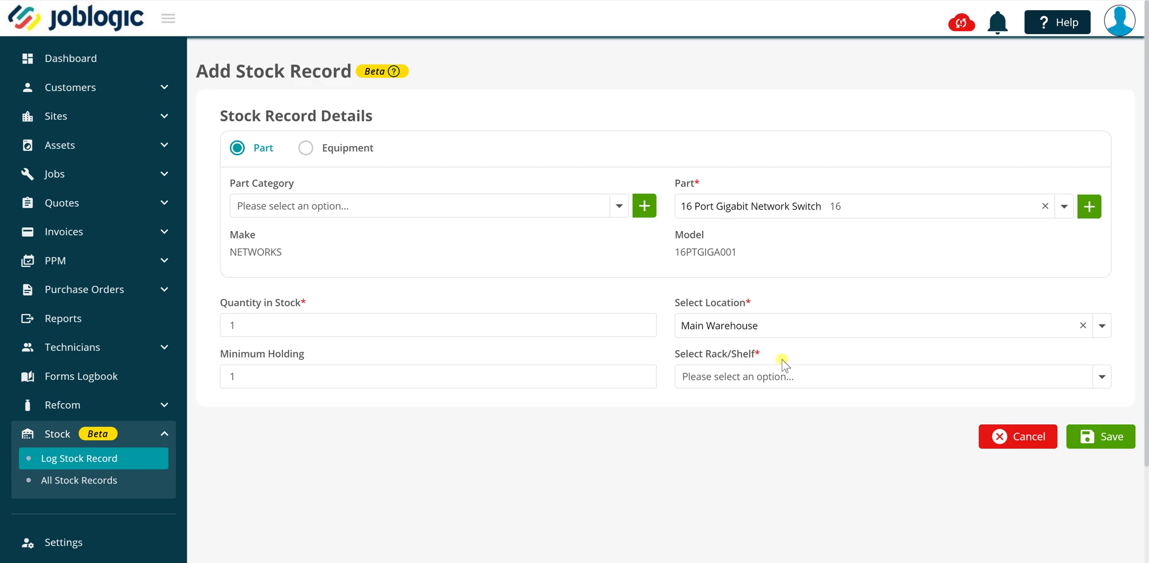
{"action": "left_click", "coordinate": [731, 383]}
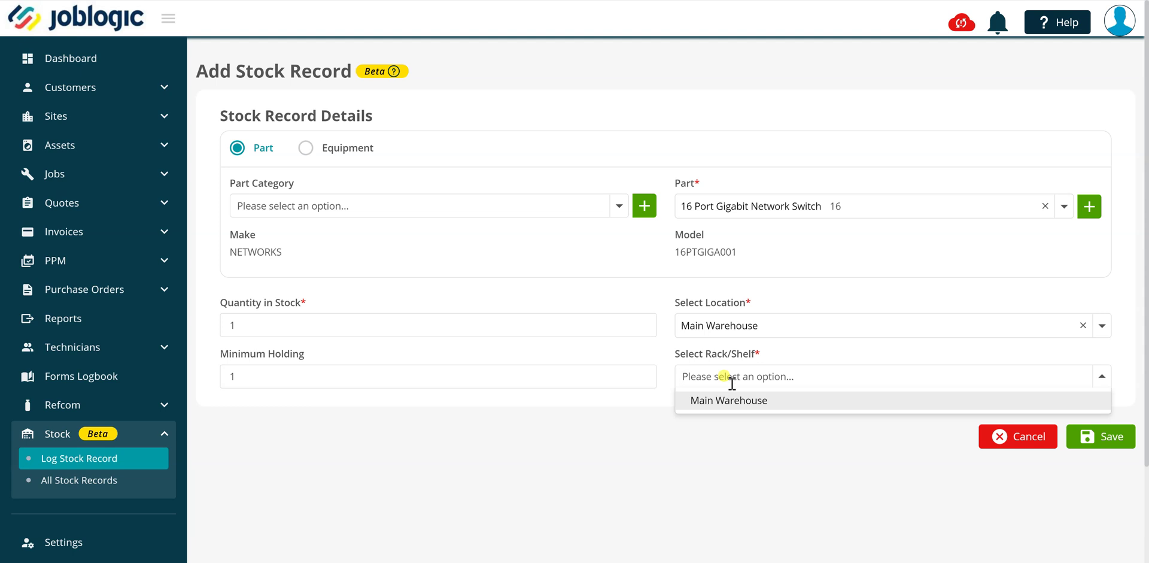
{"action": "left_click", "coordinate": [714, 402]}
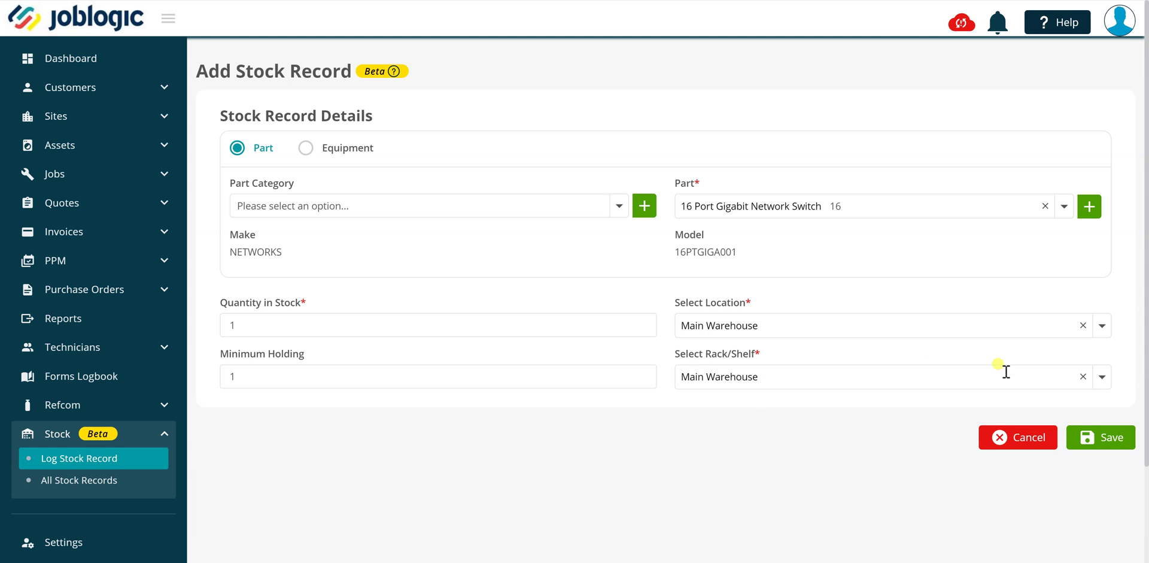
{"action": "left_click", "coordinate": [1104, 436]}
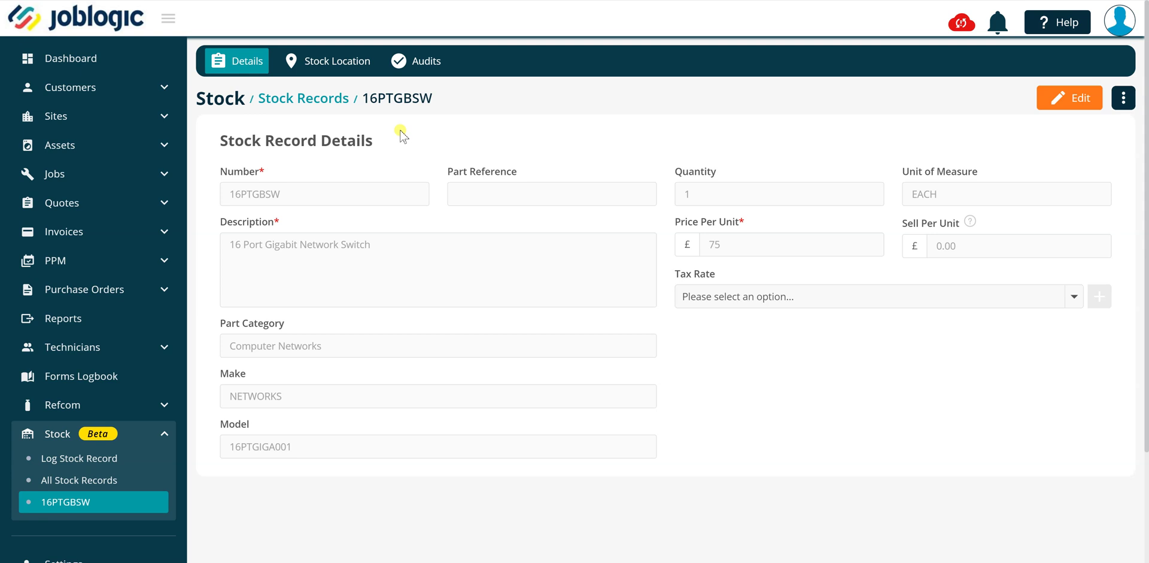
Enter and undo edit mode, then show the Stock Location list with its Main Warehouse entry.
{"action": "left_click", "coordinate": [1063, 103]}
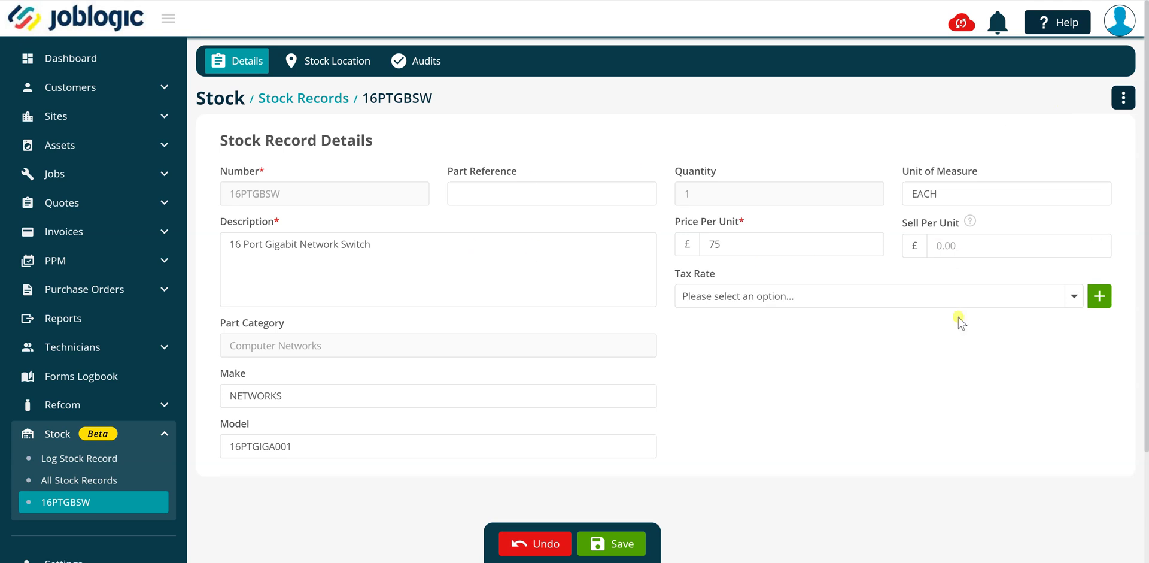
{"action": "left_click", "coordinate": [515, 542]}
{"action": "left_click", "coordinate": [1123, 97]}
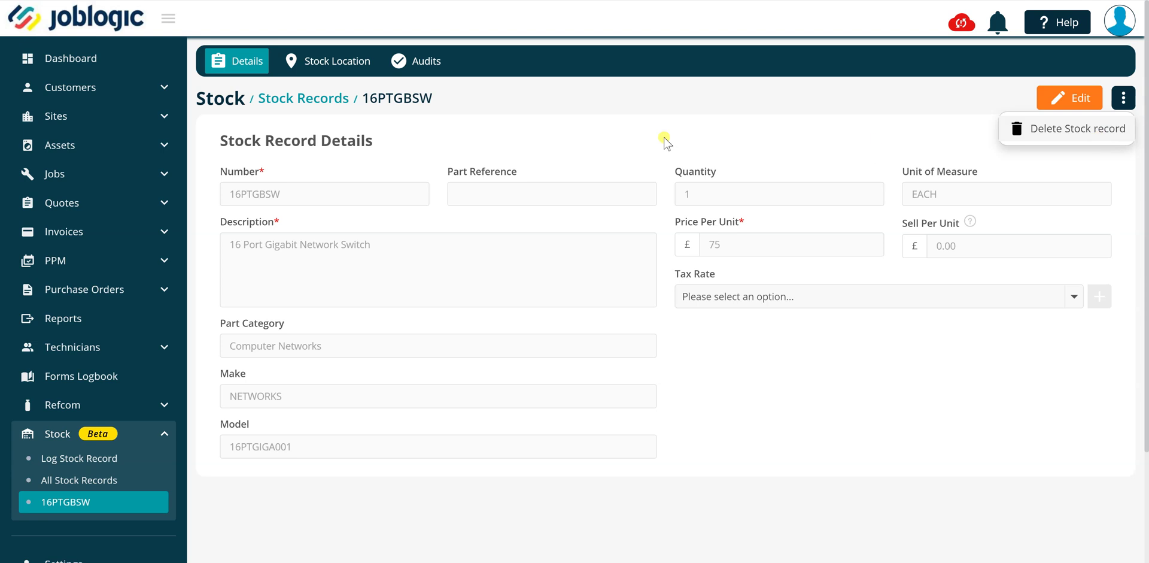
{"action": "left_click", "coordinate": [317, 62]}
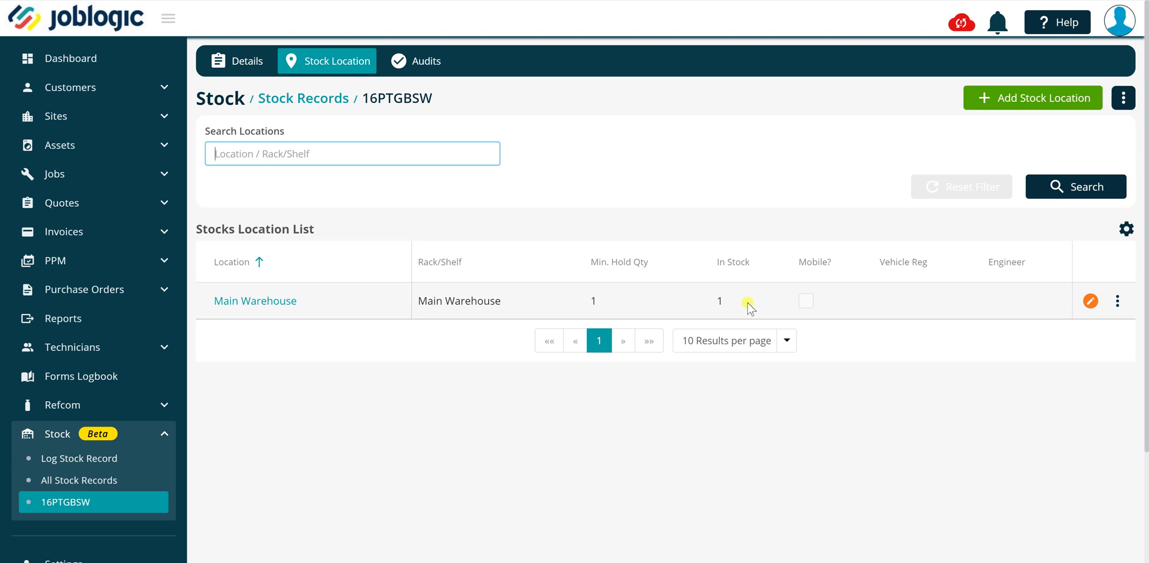
Save a new stock location at Warehouse One, Rack 002, minimum holding 1, quantity 1.
{"action": "left_click", "coordinate": [1022, 100]}
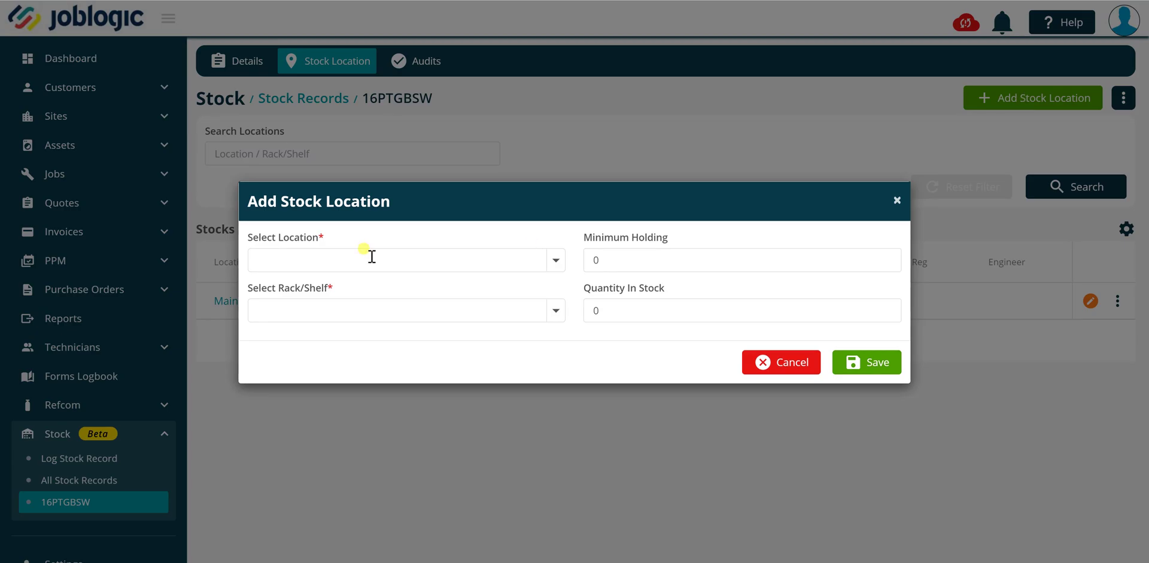
{"action": "left_click", "coordinate": [350, 260]}
{"action": "left_click", "coordinate": [323, 431]}
{"action": "left_click", "coordinate": [336, 312]}
{"action": "left_click", "coordinate": [311, 354]}
{"action": "key", "text": "Tab"}
{"action": "type", "text": "1"}
{"action": "key", "text": "Tab"}
{"action": "type", "text": "1"}
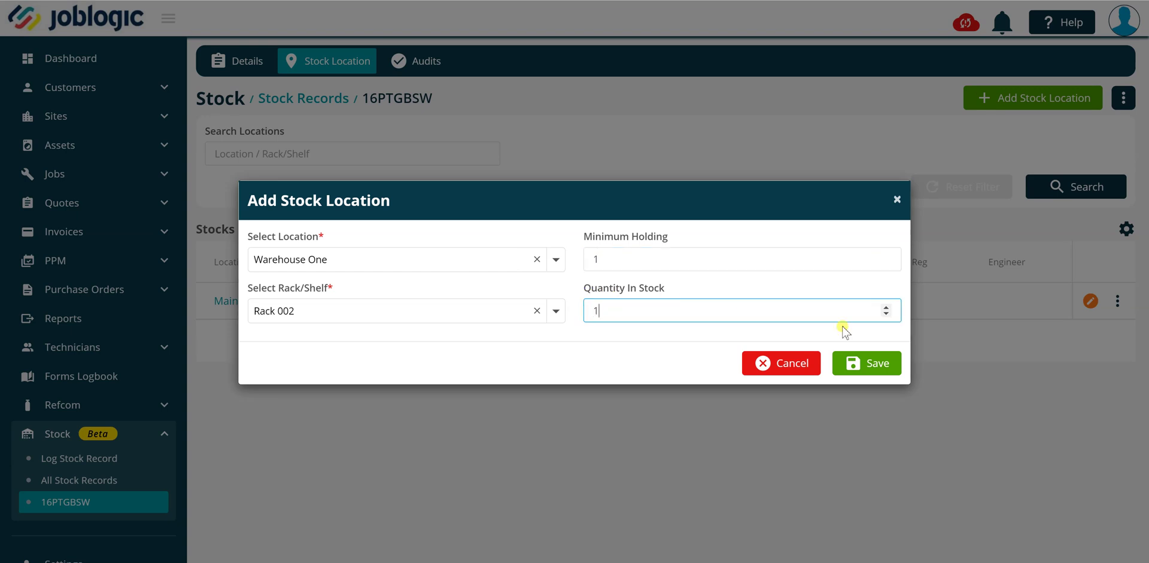
{"action": "left_click", "coordinate": [878, 362]}
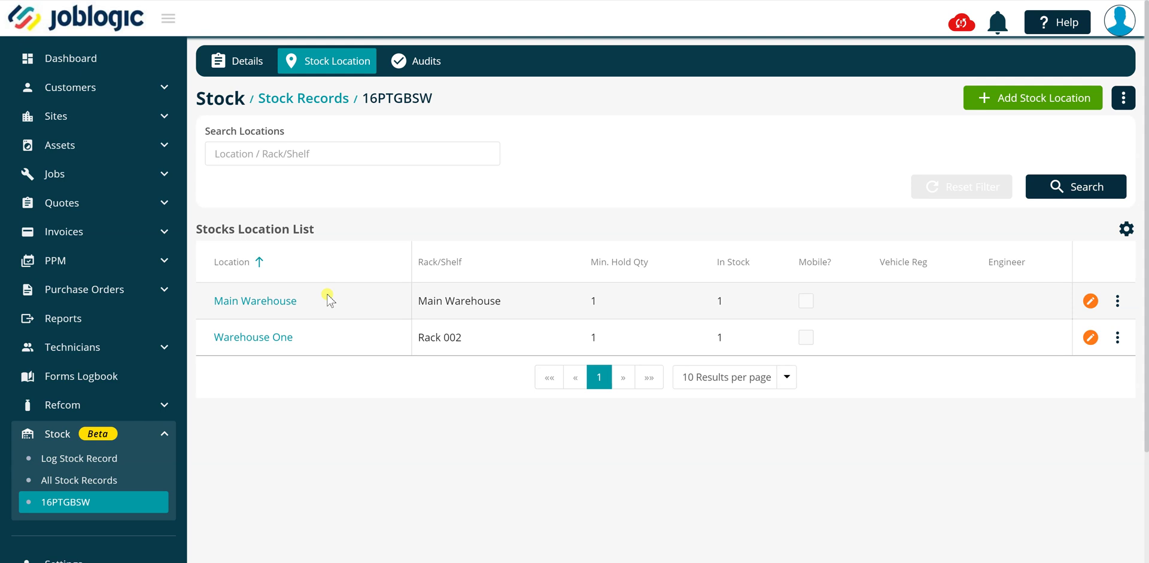
Edit the Main Warehouse stock location and change its minimum holding from 1 to 5.
{"action": "left_click", "coordinate": [238, 303]}
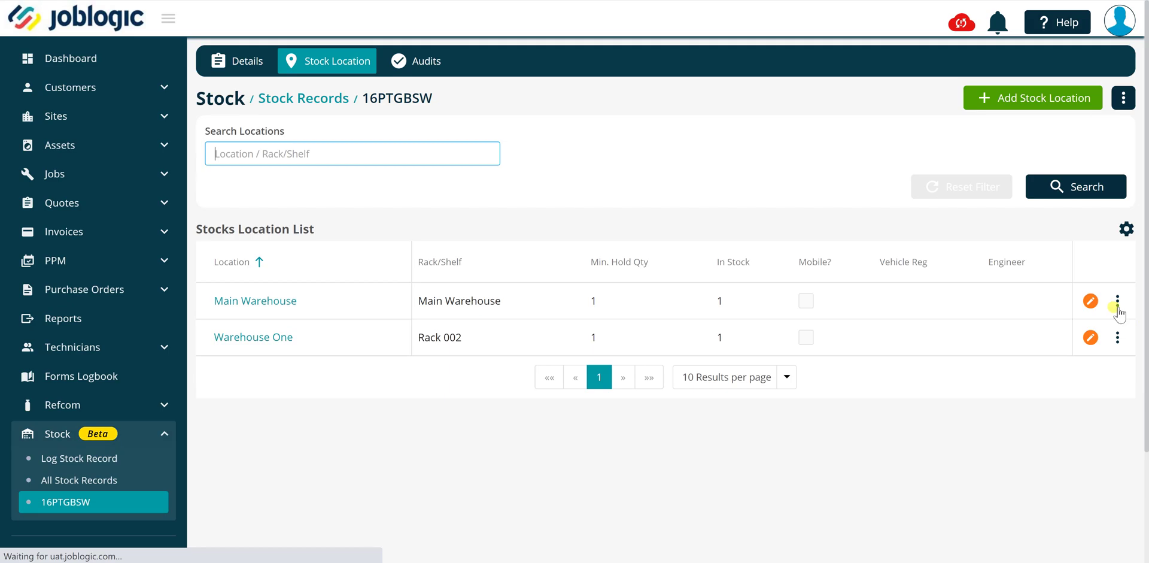
{"action": "left_click", "coordinate": [1091, 302]}
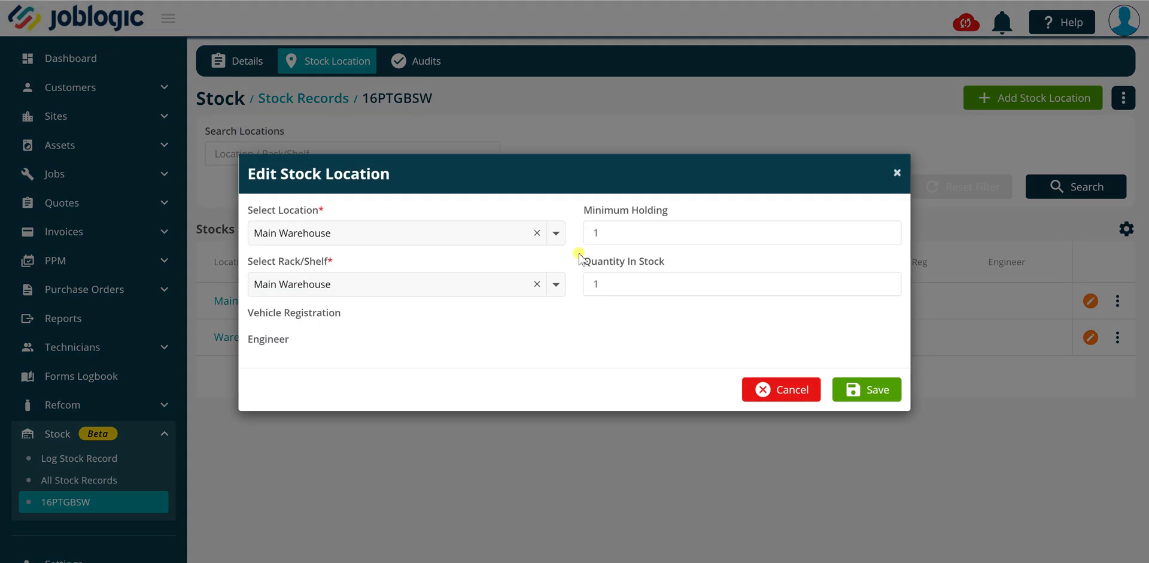
{"action": "key", "text": "Tab"}
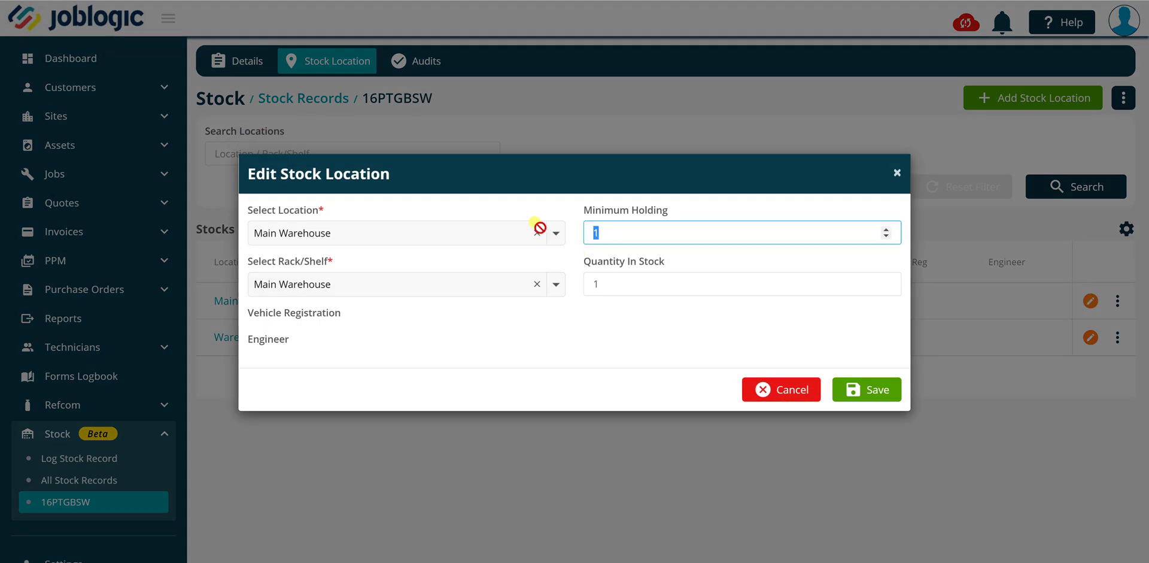
{"action": "type", "text": "5"}
{"action": "left_click", "coordinate": [860, 388]}
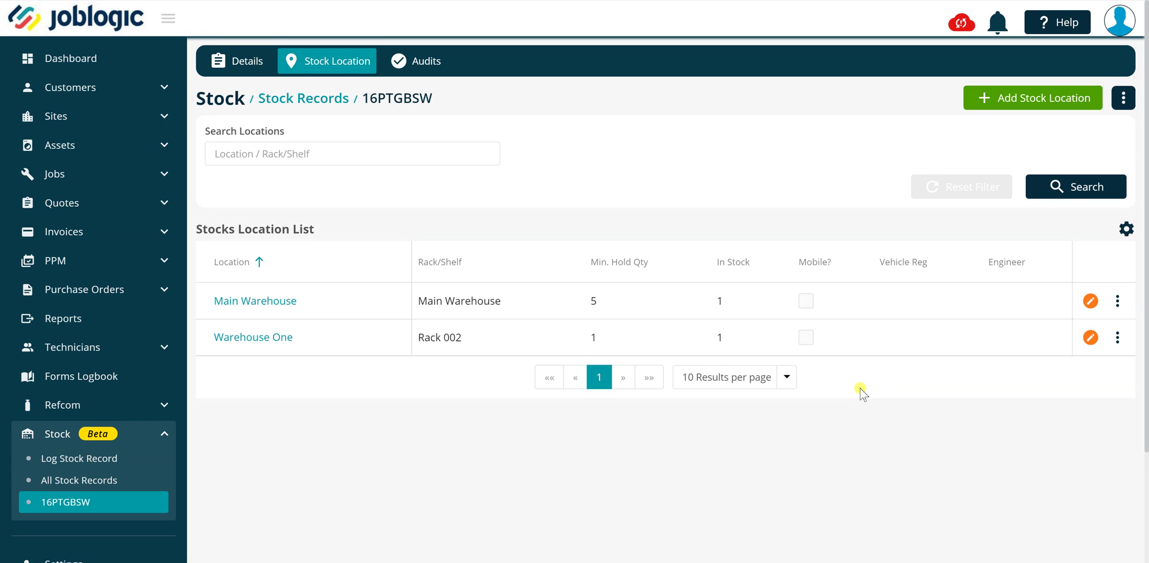
Show the Audits list with Initial Creation at Main Warehouse and Qty Update at Warehouse One.
{"action": "left_click", "coordinate": [1117, 300]}
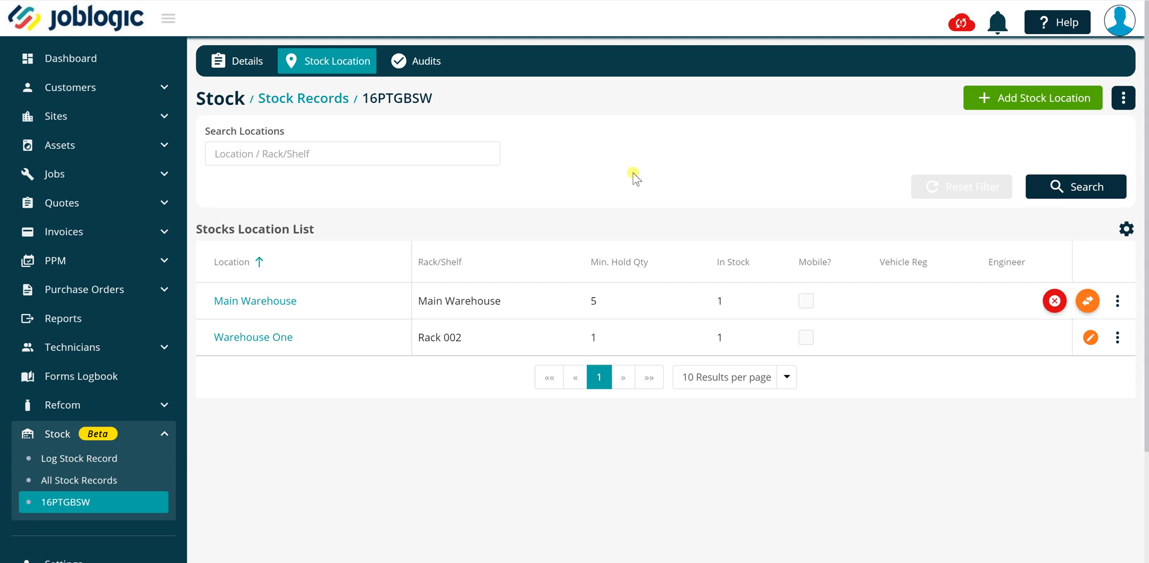
{"action": "left_click", "coordinate": [419, 64]}
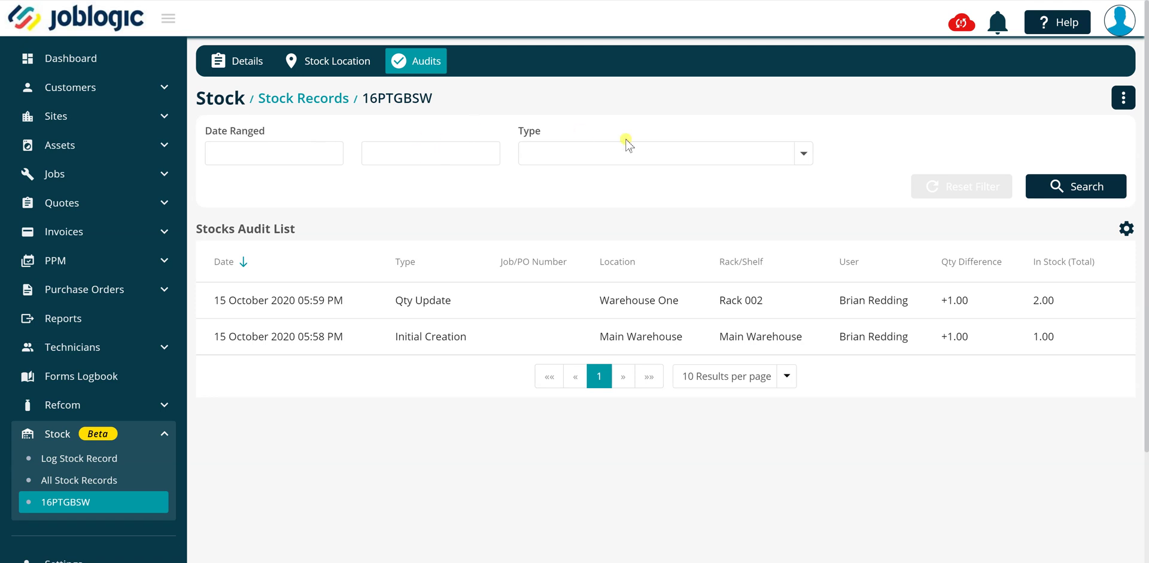
{"action": "left_click", "coordinate": [805, 154]}
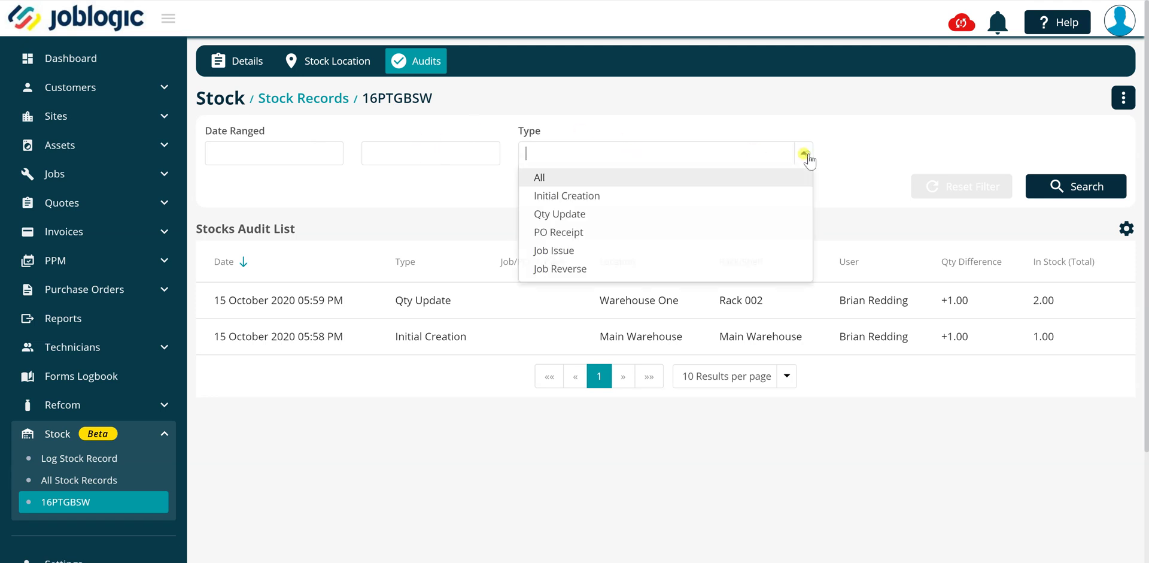
{"action": "left_click", "coordinate": [624, 196]}
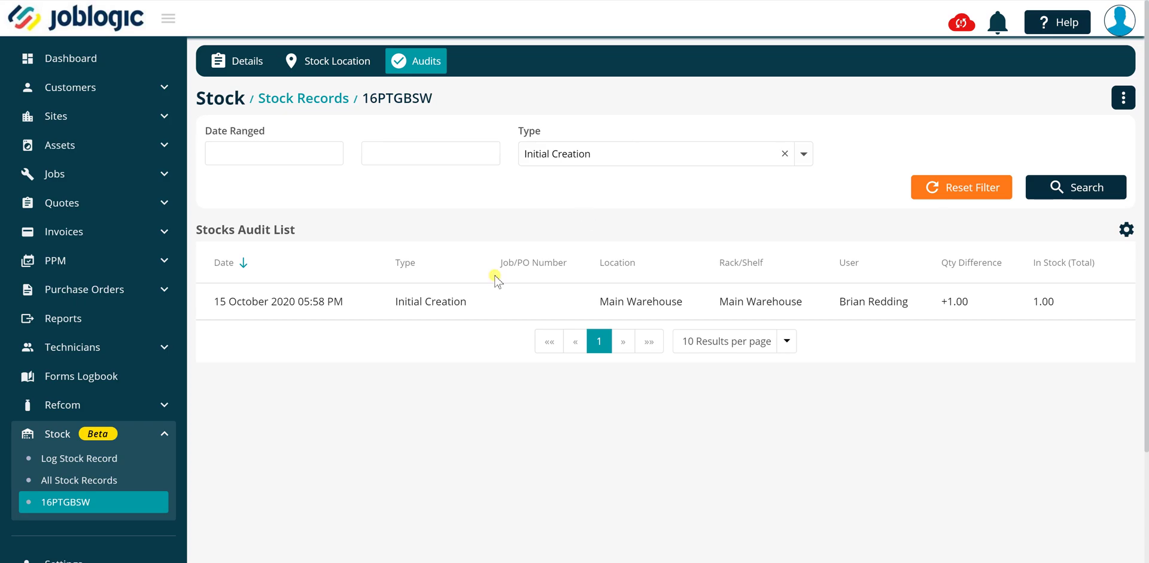
{"action": "left_click", "coordinate": [983, 178]}
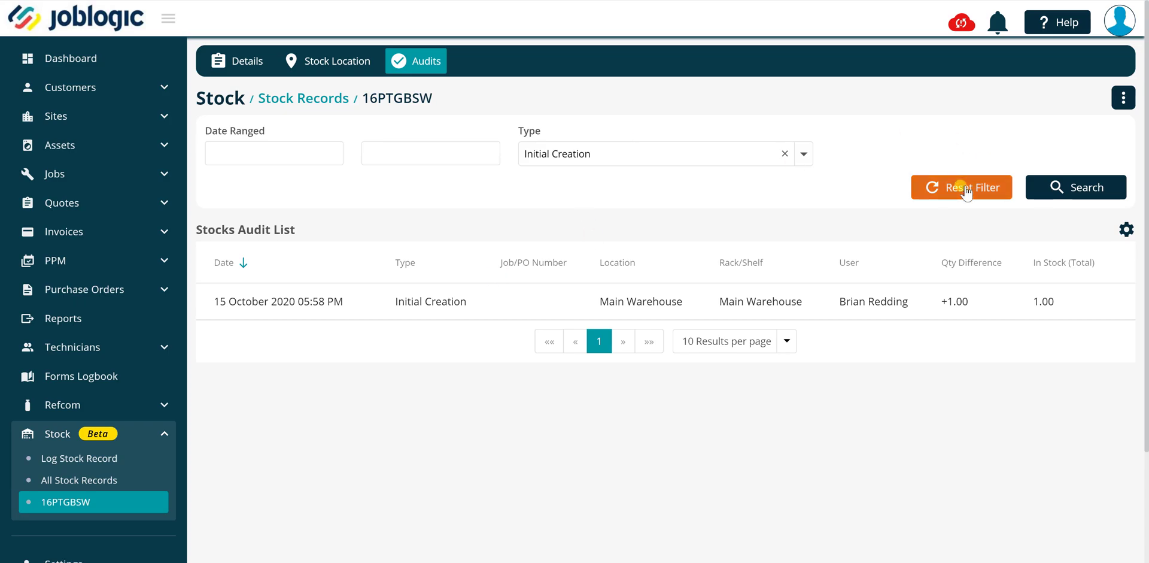